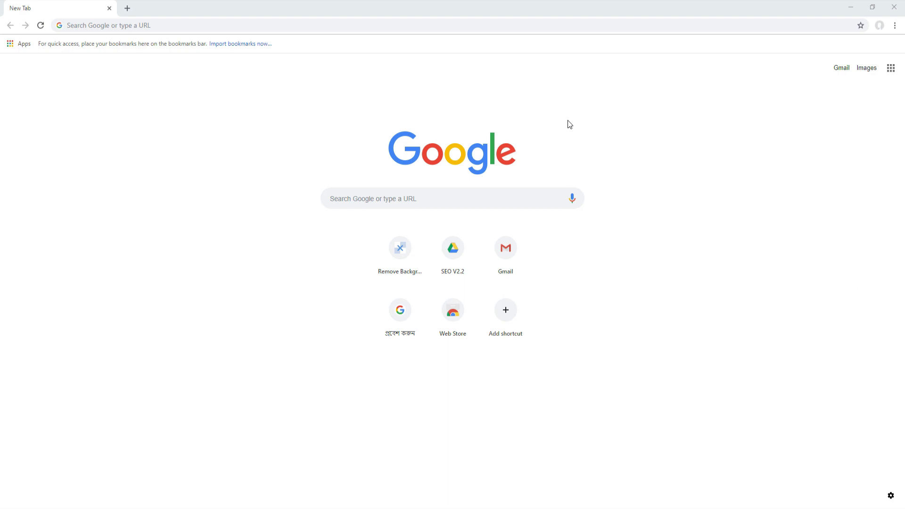
# Go to the remove.bg website in the browser.
pyautogui.click(188, 26)
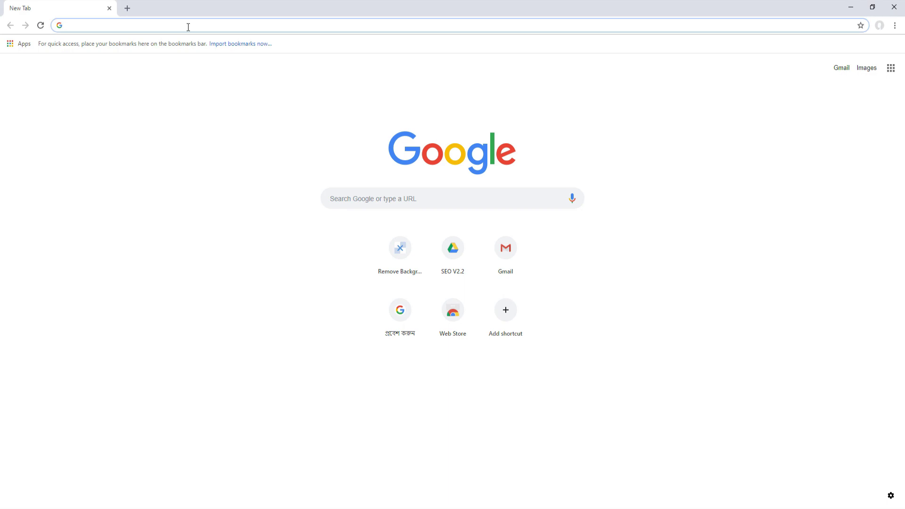
pyautogui.write('remove.bg')
pyautogui.press('Return')
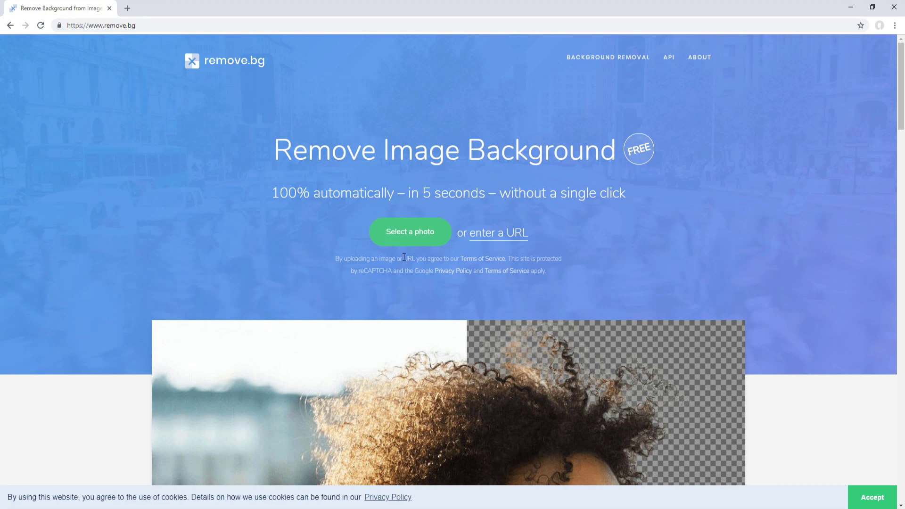
# Upload IMG_4300.JPG from the Desktop to have its background removed.
pyautogui.click(422, 244)
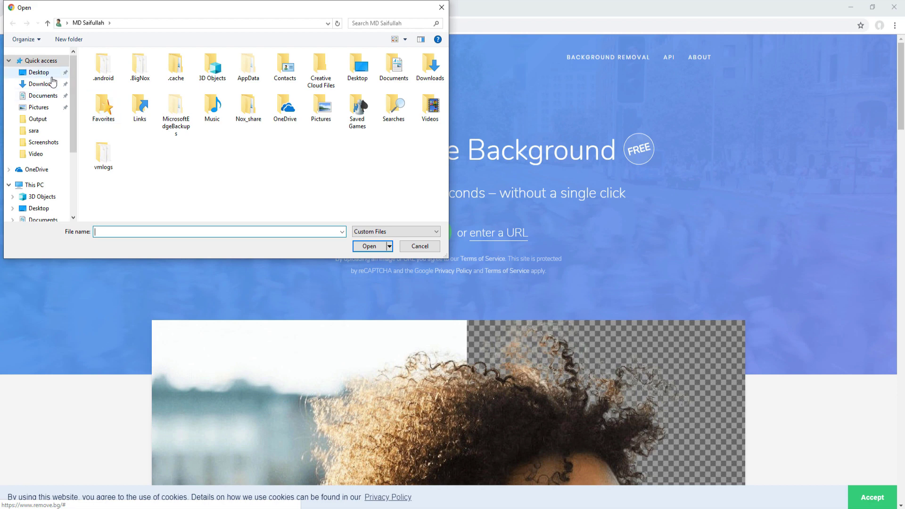
pyautogui.click(39, 73)
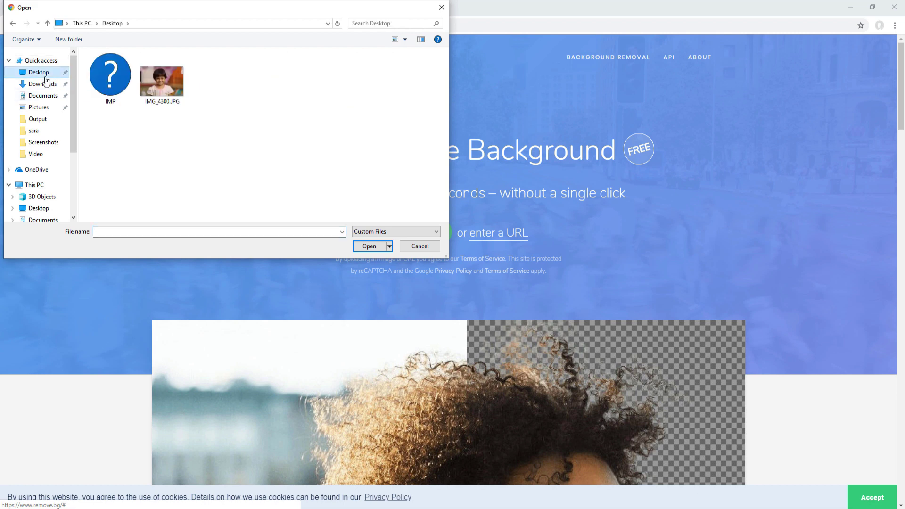
pyautogui.click(151, 87)
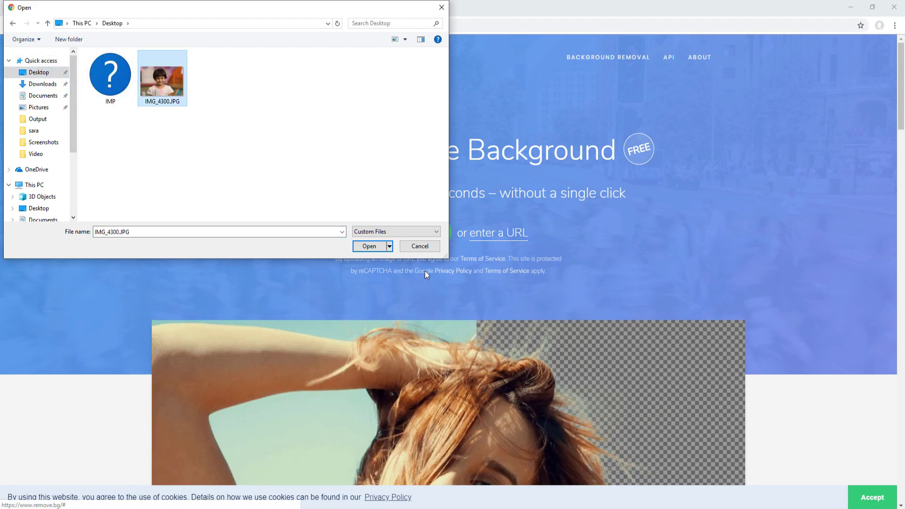
pyautogui.click(381, 246)
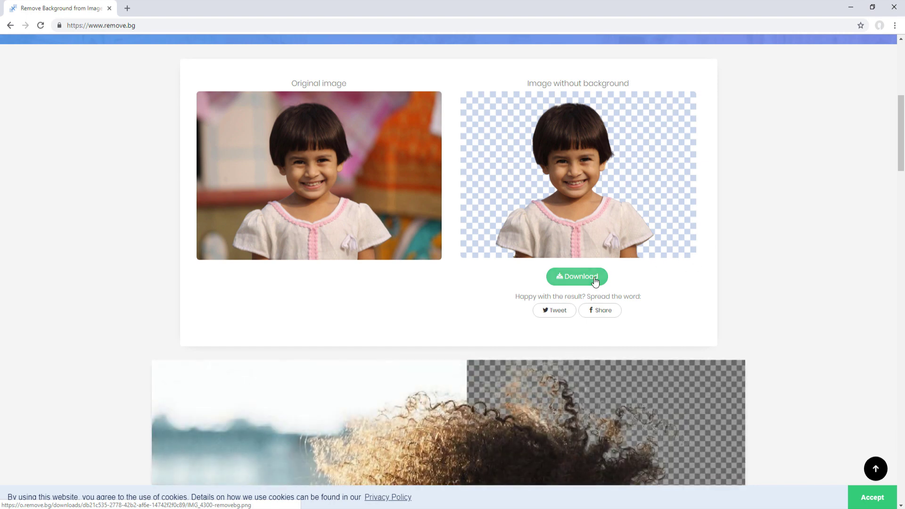
# Download the cutout as IMG_4300-removebg.png and preview it in Photos.
pyautogui.click(595, 282)
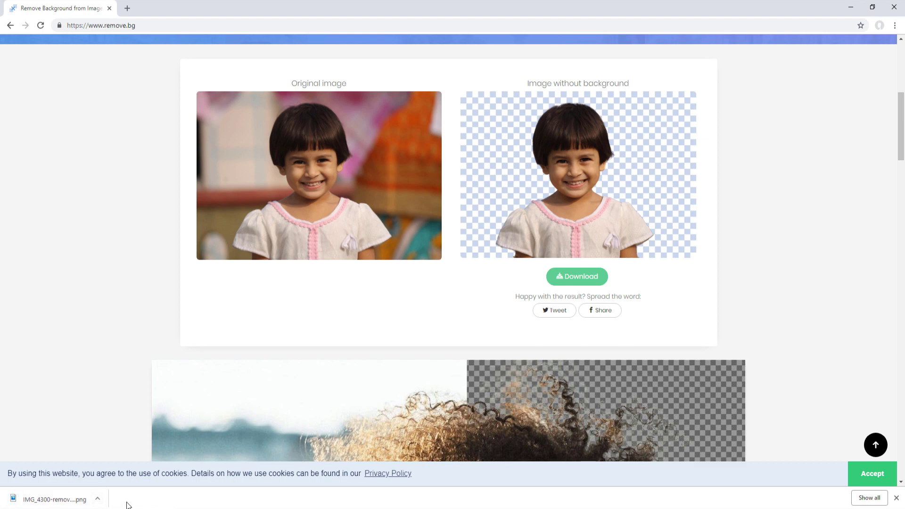
pyautogui.click(64, 500)
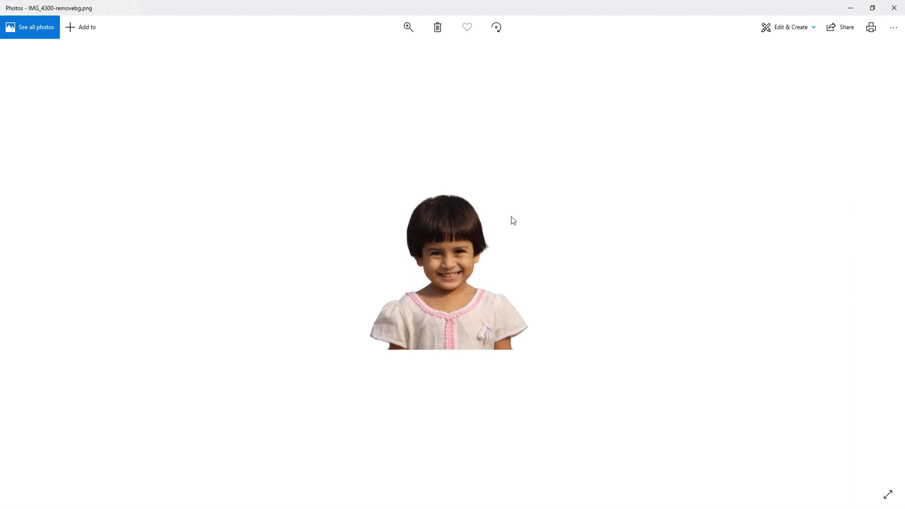
pyautogui.click(895, 8)
pyautogui.press('super')
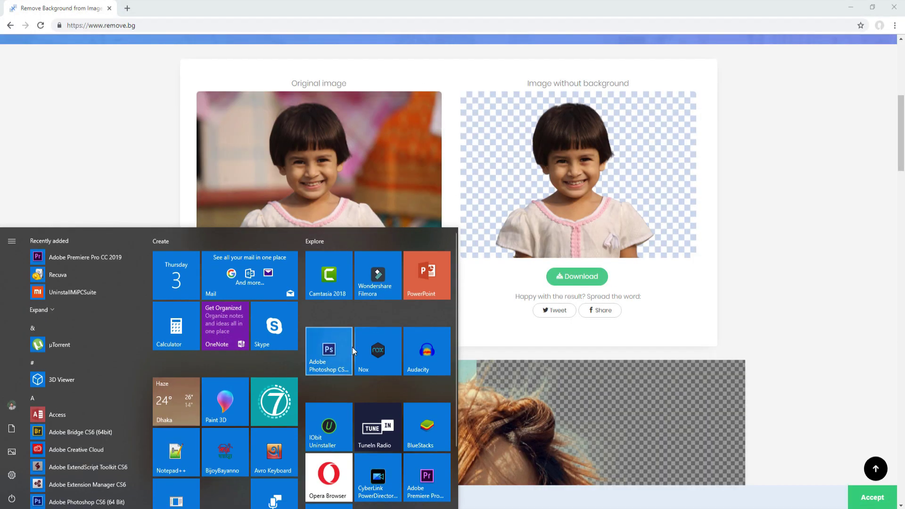
# Launch Photoshop CS6 and open IMG_4300-removebg.png from Downloads.
pyautogui.click(337, 360)
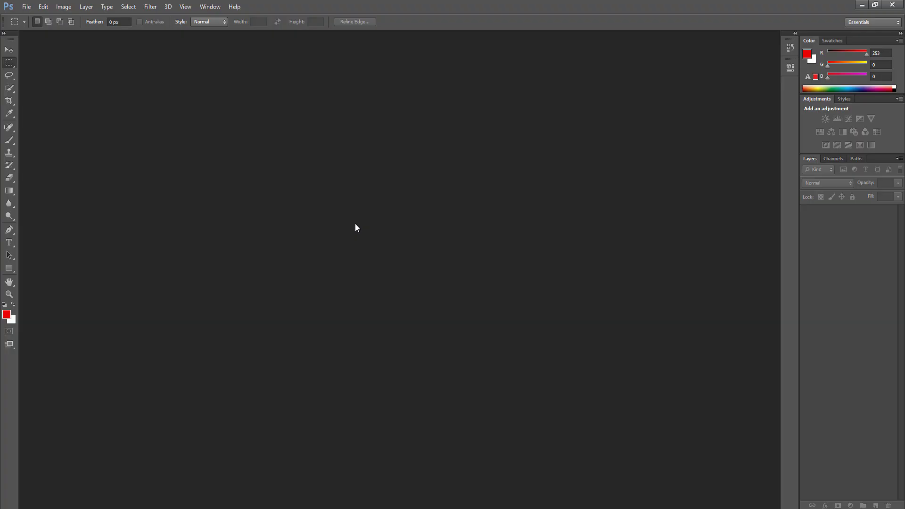
pyautogui.click(26, 6)
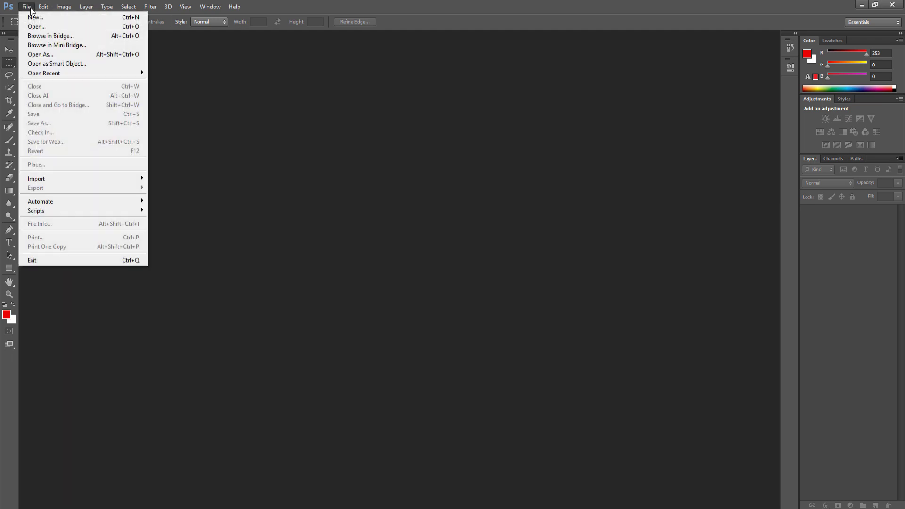
pyautogui.click(48, 27)
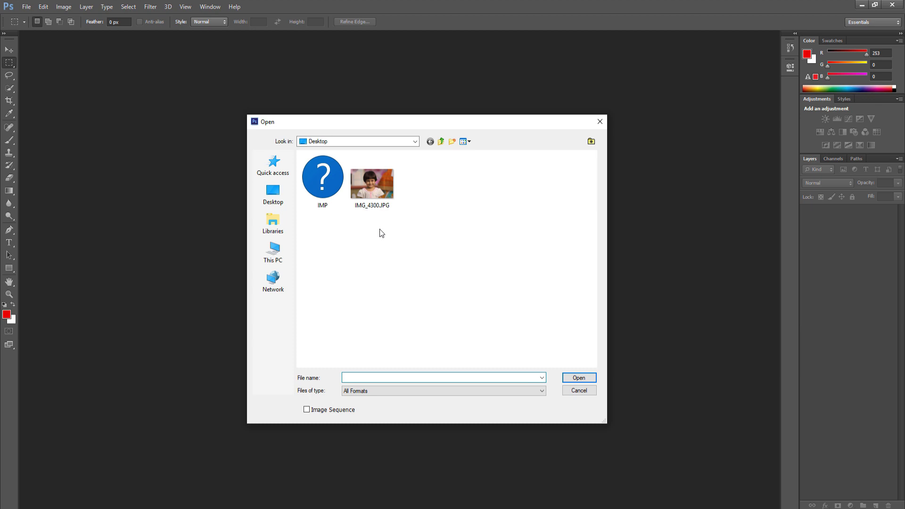
pyautogui.click(272, 253)
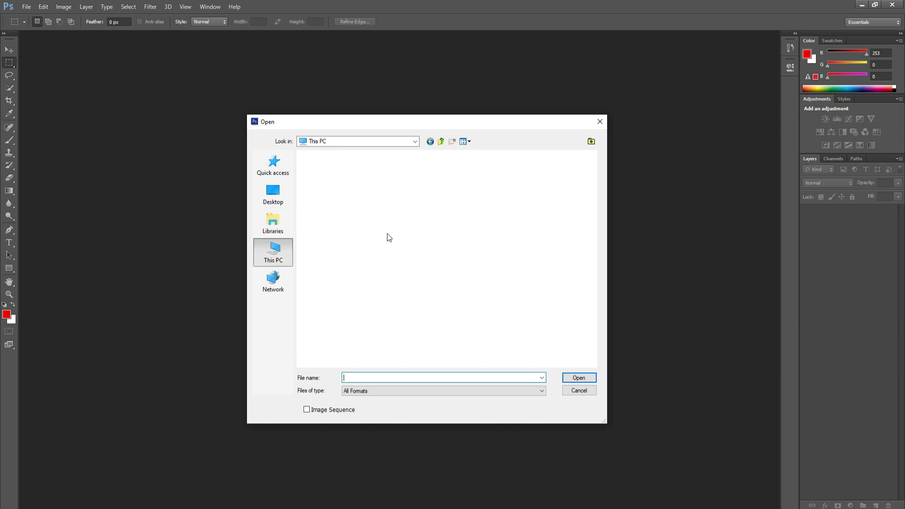
pyautogui.doubleClick(440, 205)
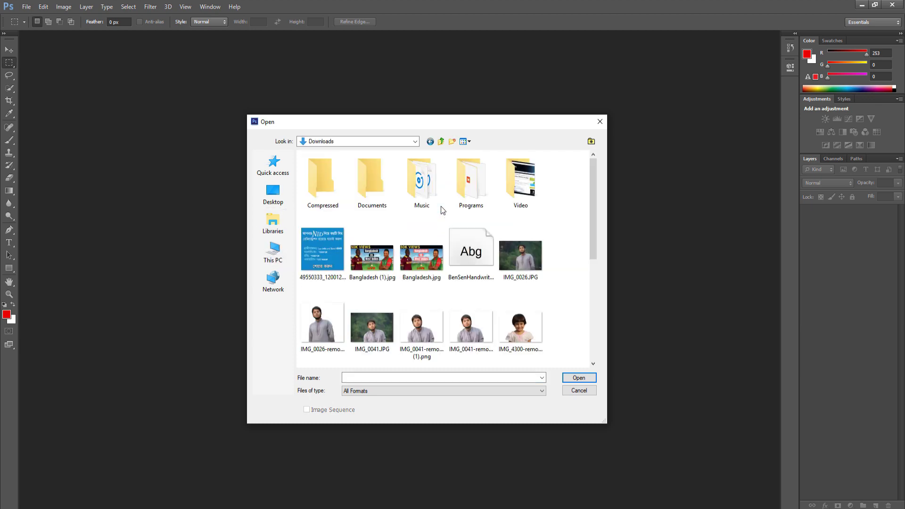
pyautogui.doubleClick(523, 321)
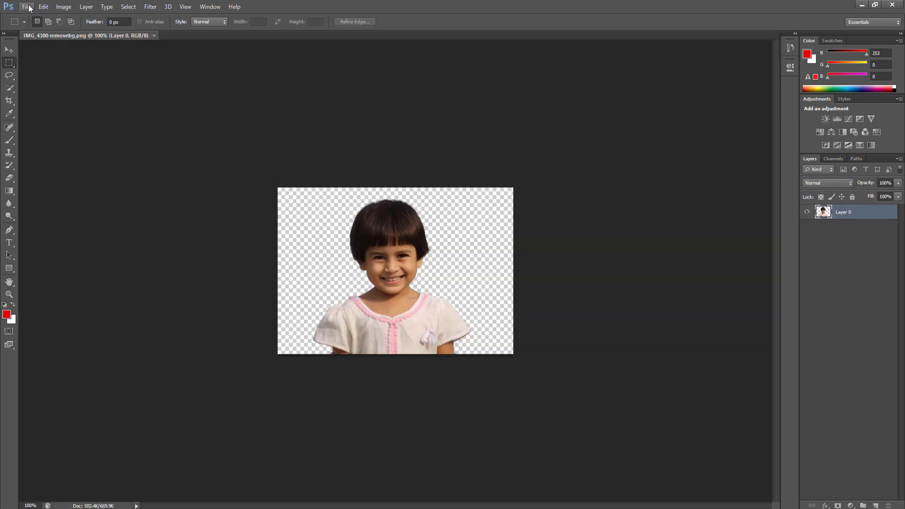
# Open the blue circuit-board background picture from the Pictures folder.
pyautogui.click(28, 6)
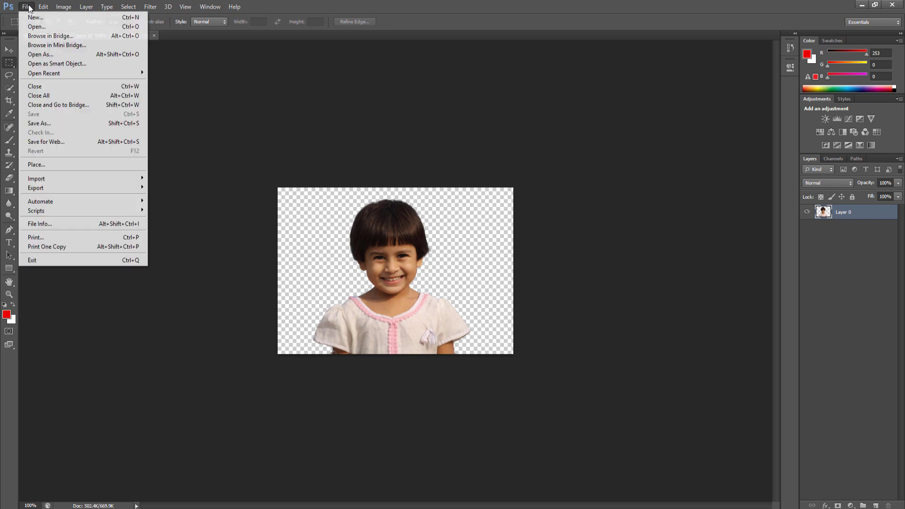
pyautogui.click(36, 27)
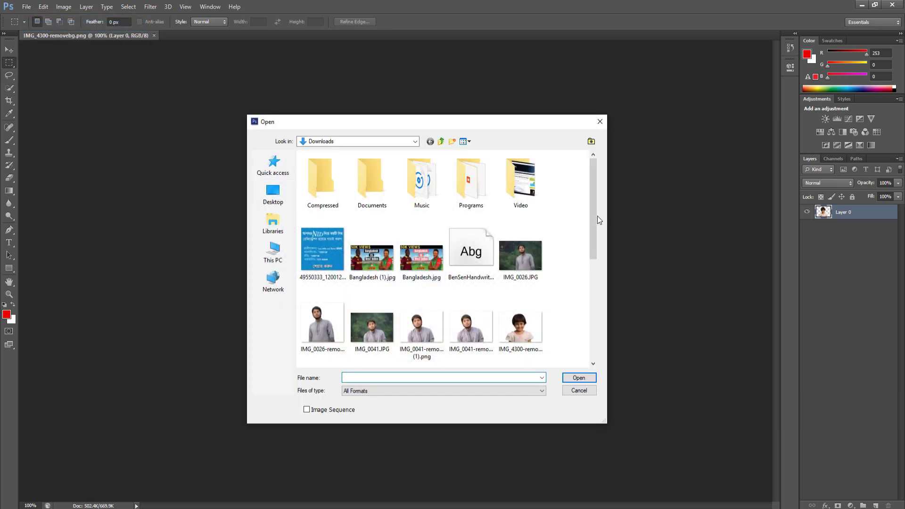
pyautogui.click(281, 248)
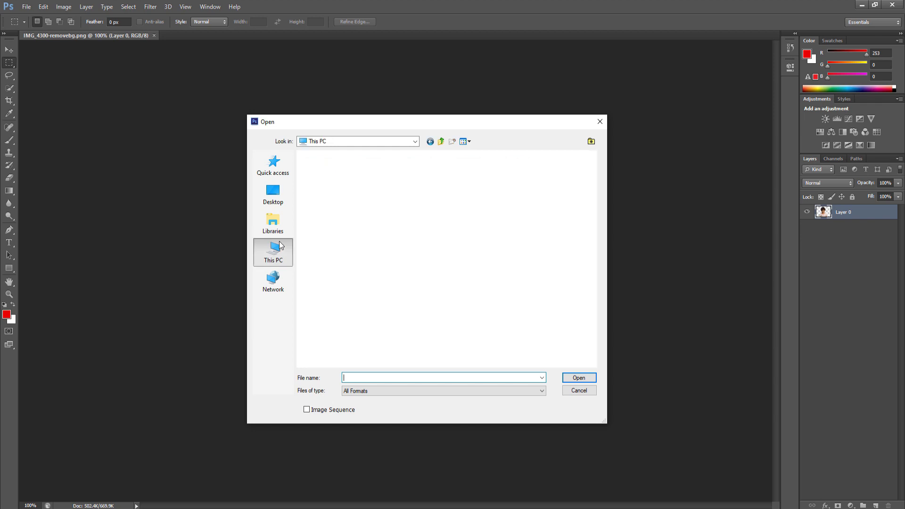
pyautogui.doubleClick(430, 226)
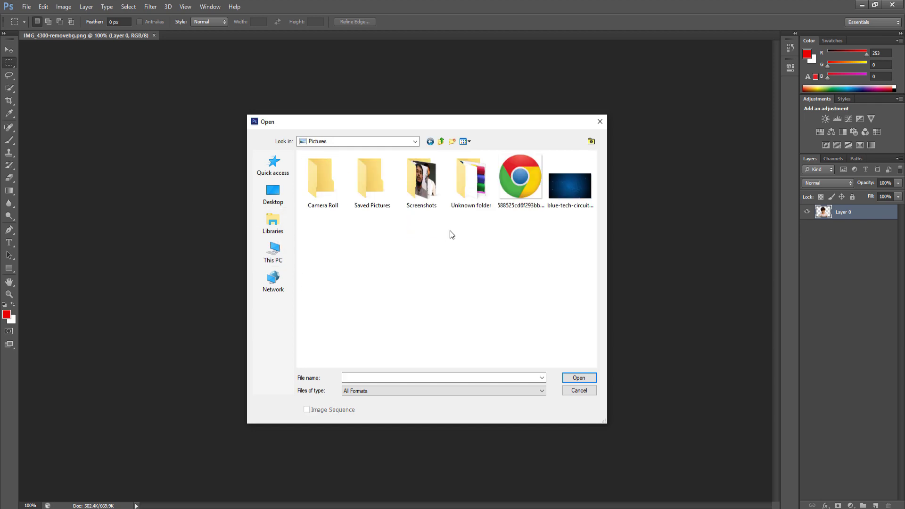
pyautogui.click(579, 202)
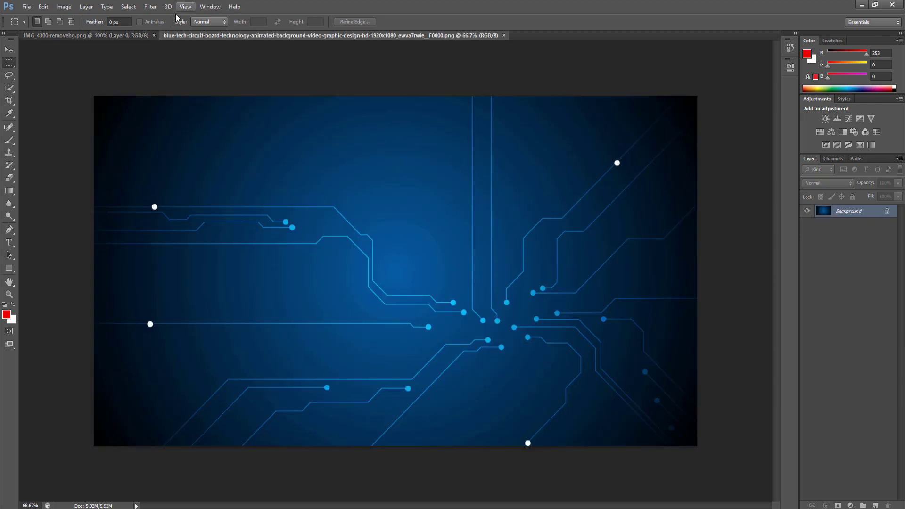
# Move the cut-out girl layer onto the blue circuit background document.
pyautogui.click(128, 36)
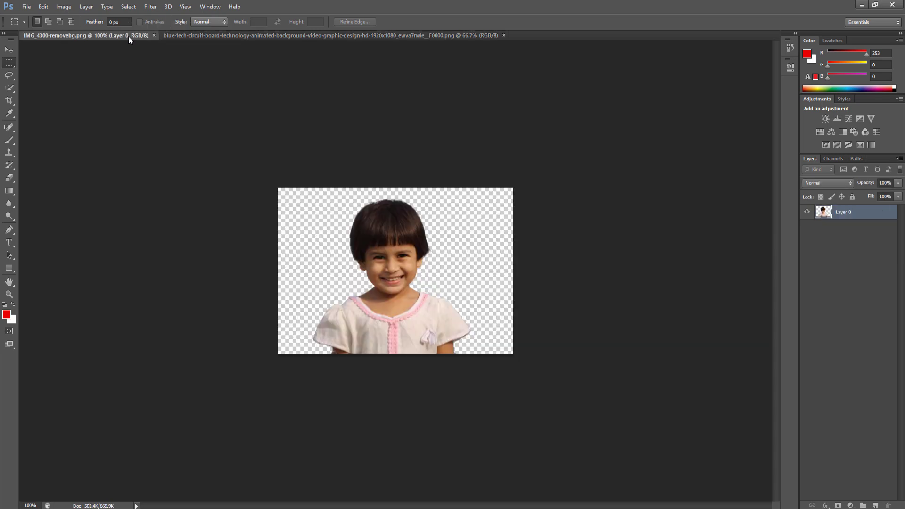
pyautogui.click(12, 51)
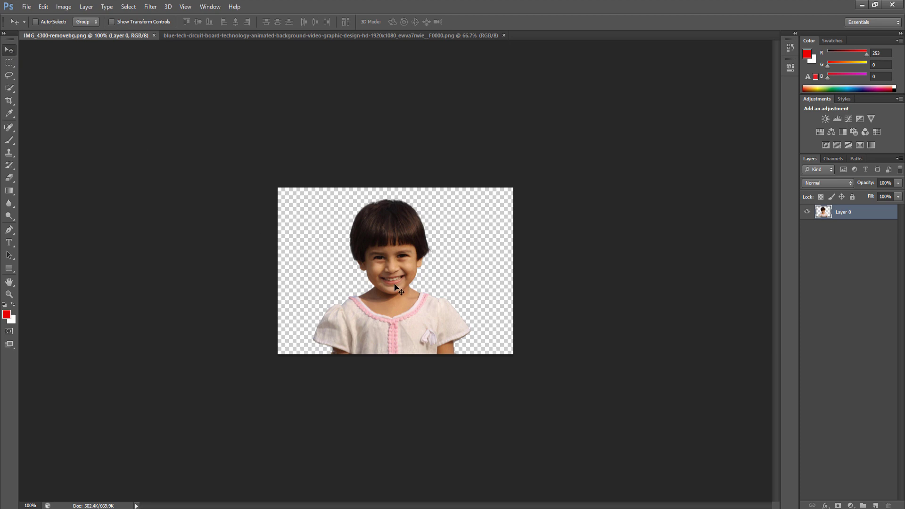
pyautogui.moveTo(395, 287)
pyautogui.mouseDown()
pyautogui.moveTo(191, 38)
pyautogui.moveTo(267, 206)
pyautogui.mouseUp()
pyautogui.moveTo(326, 278); pyautogui.dragTo(326, 278)
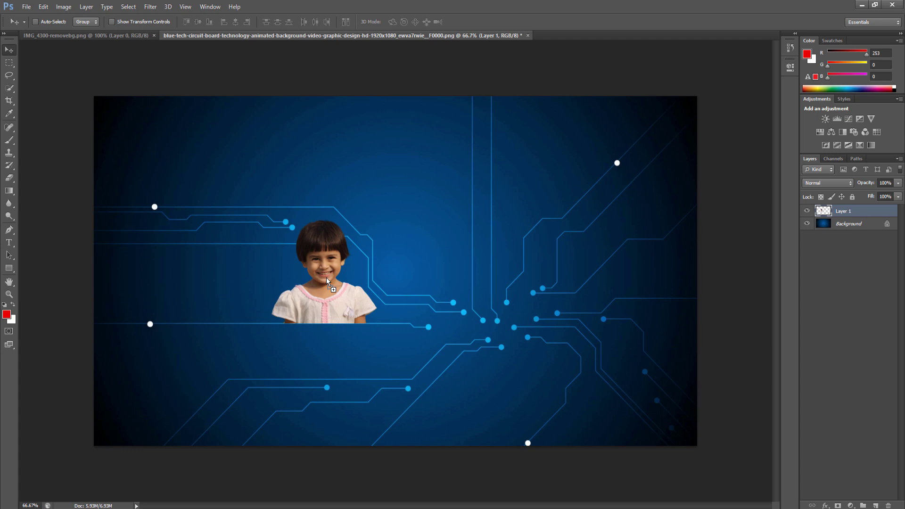
# Scale the girl layer up to about 318% with Free Transform.
pyautogui.hotkey('ctrl', 't')
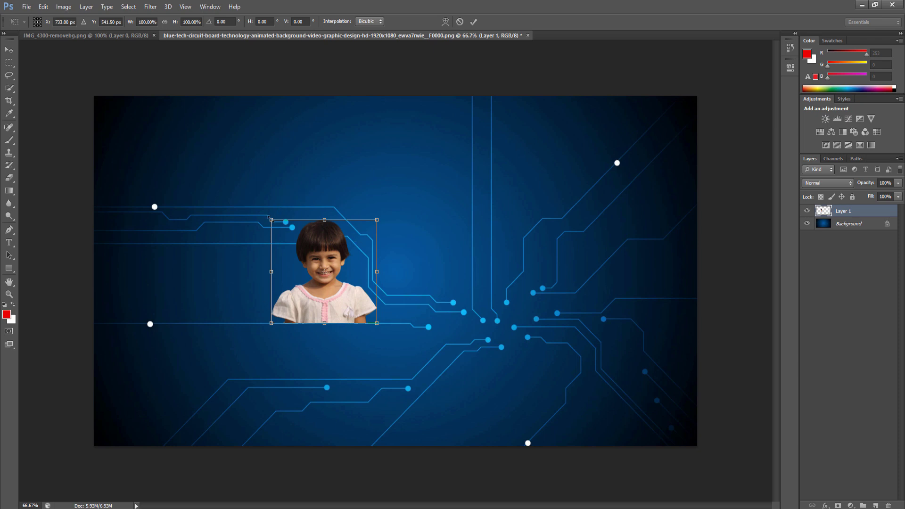
pyautogui.moveTo(271, 220); pyautogui.dragTo(191, 115)
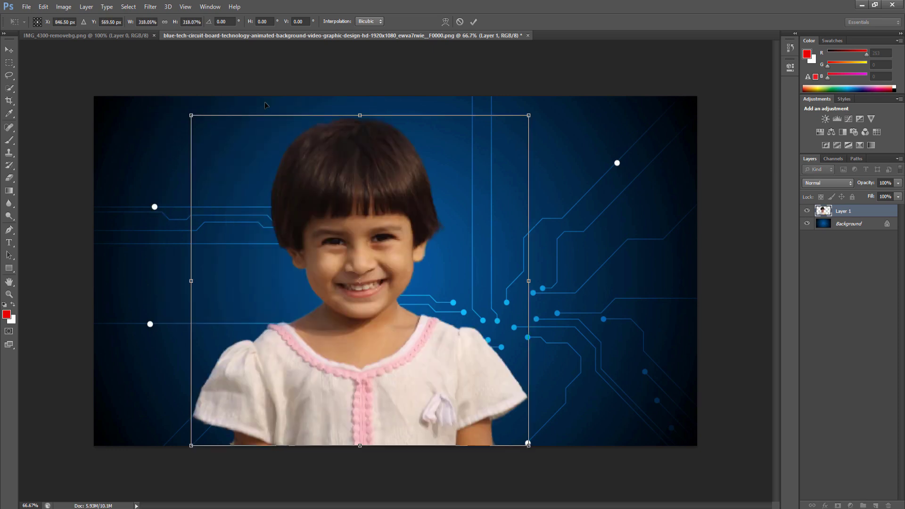
pyautogui.click(27, 7)
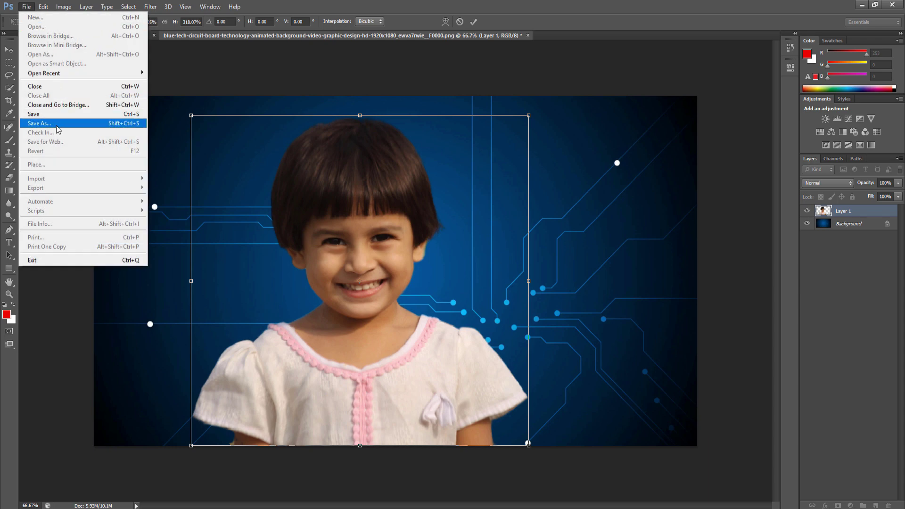
# Save the composite as a JPEG on the Desktop with default JPEG options.
pyautogui.click(40, 123)
pyautogui.click(407, 195)
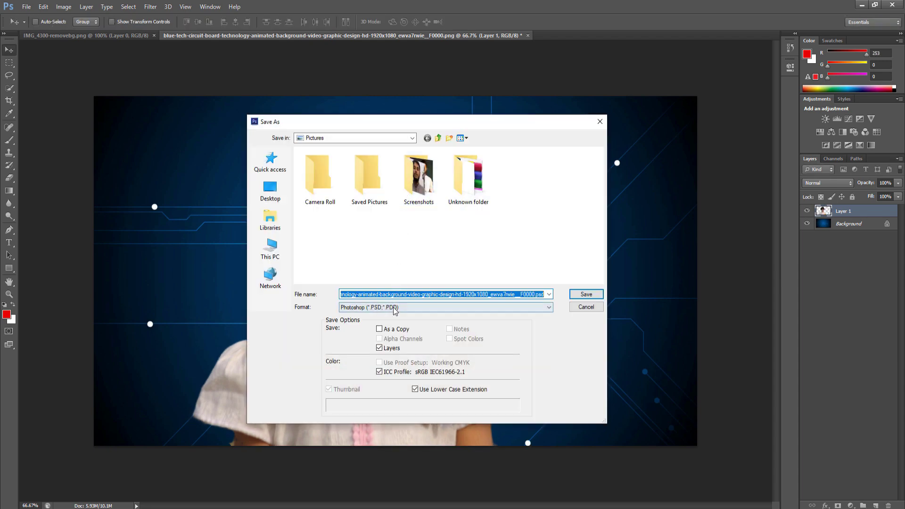
pyautogui.click(395, 311)
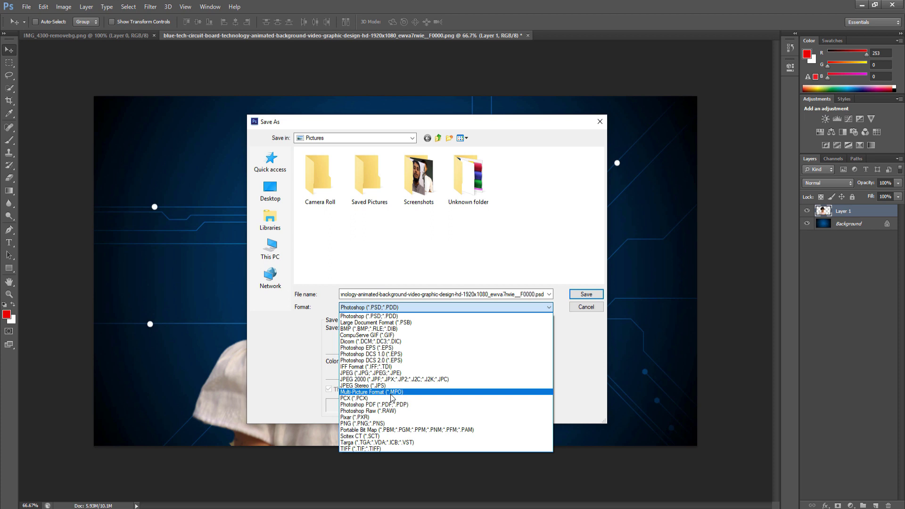
pyautogui.click(388, 373)
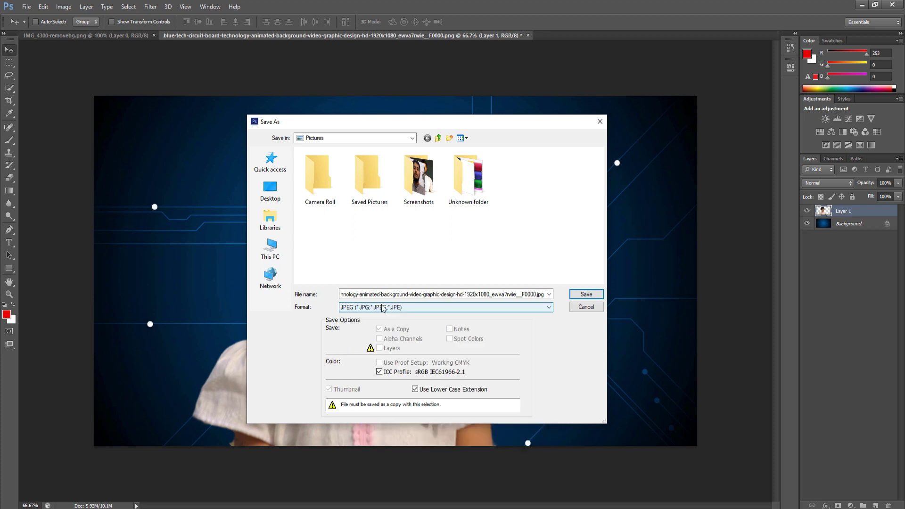
pyautogui.click(270, 191)
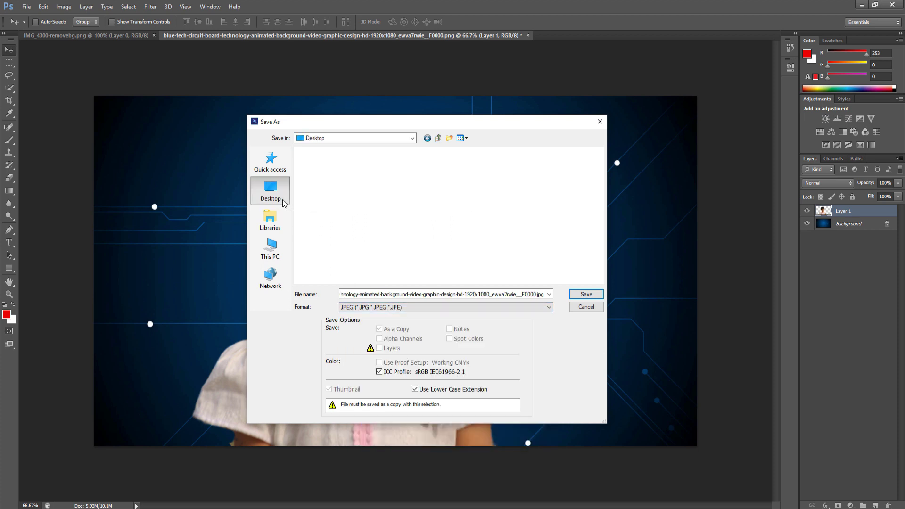
pyautogui.click(584, 295)
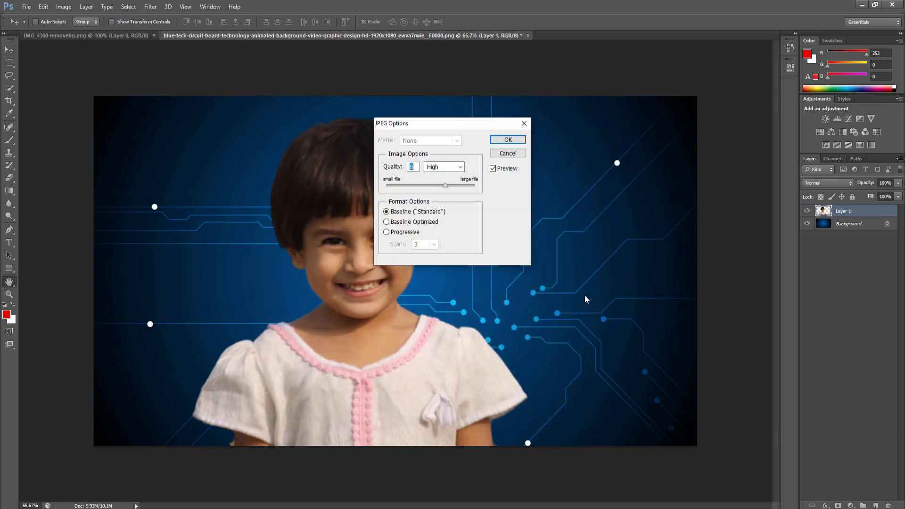
pyautogui.click(505, 141)
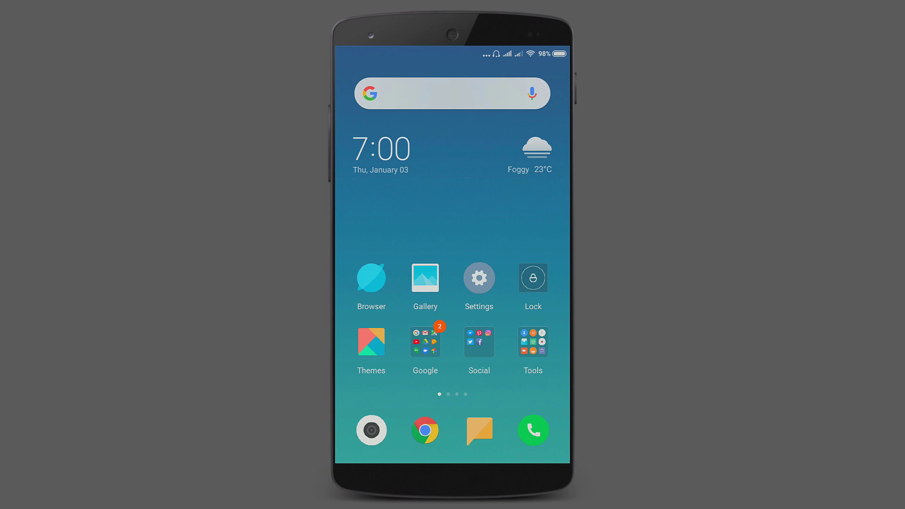
# Load remove.bg in the phone's Chrome and bring up its photo picker.
pyautogui.click(425, 430)
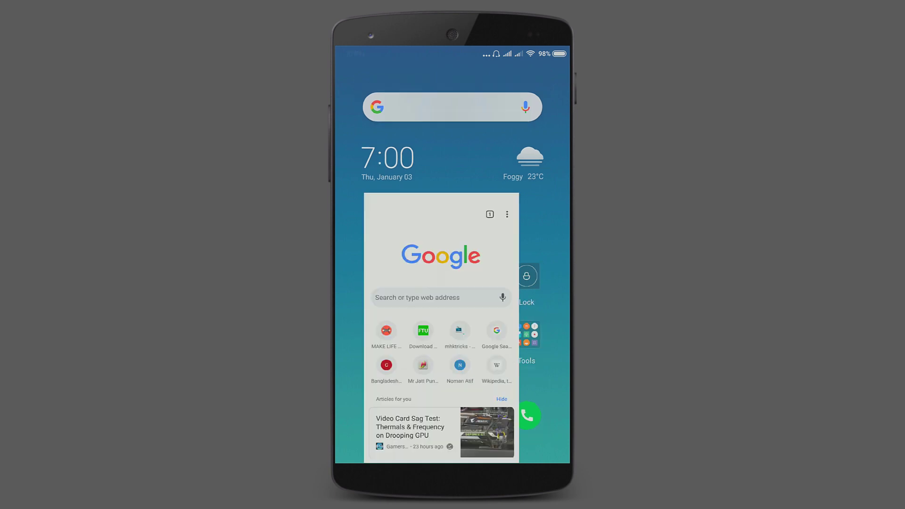
pyautogui.click(452, 210)
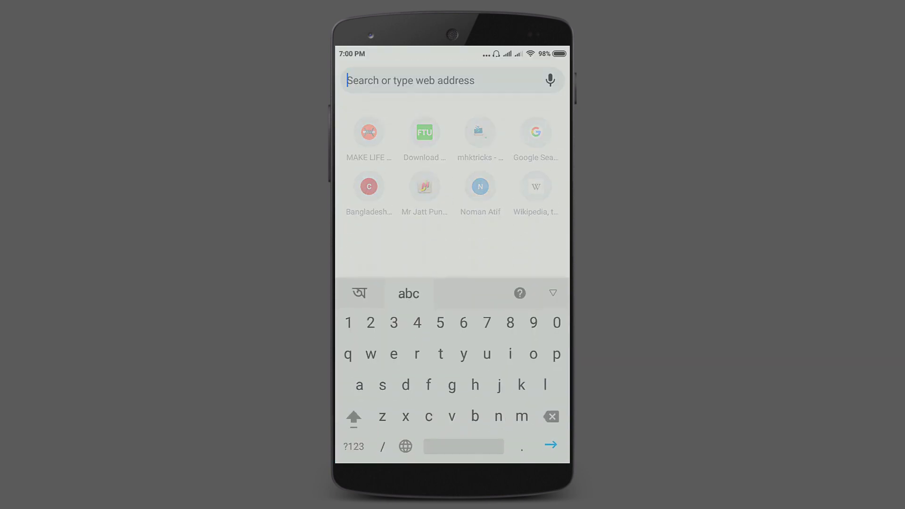
pyautogui.write('rem')
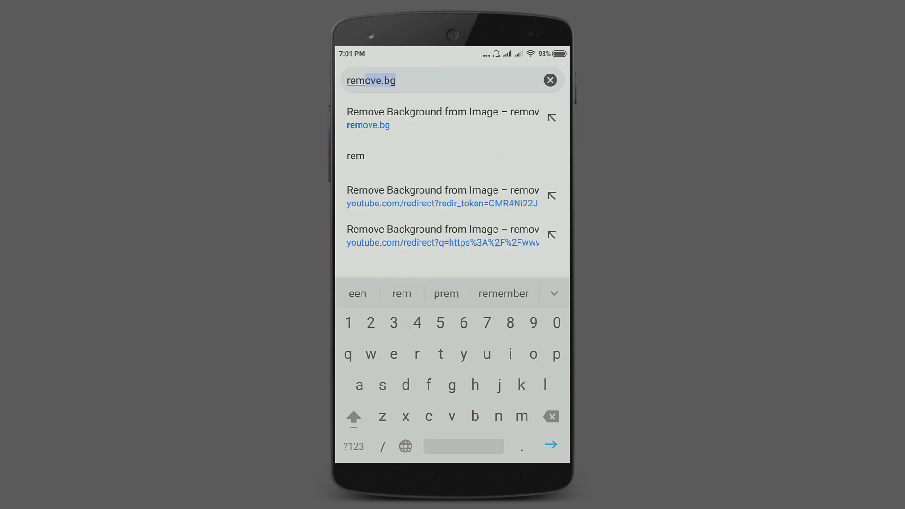
pyautogui.press('Return')
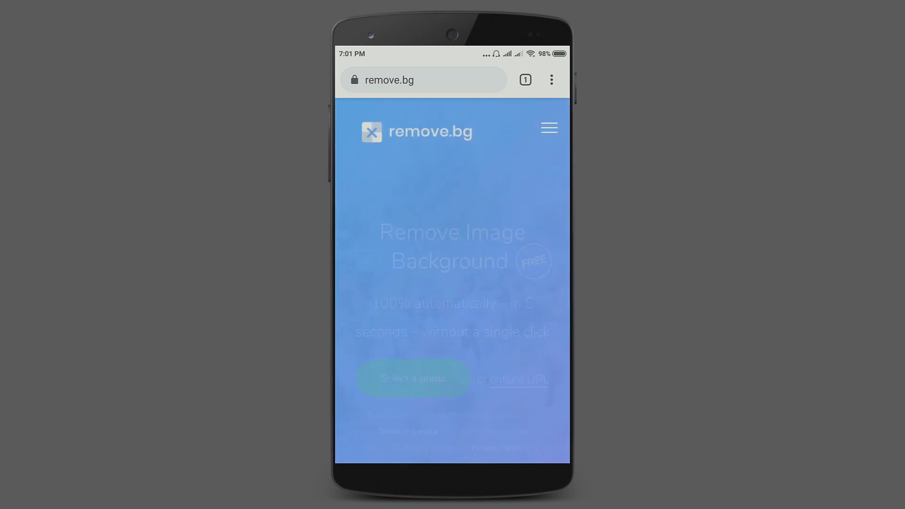
pyautogui.moveTo(378, 326); pyautogui.dragTo(377, 289)
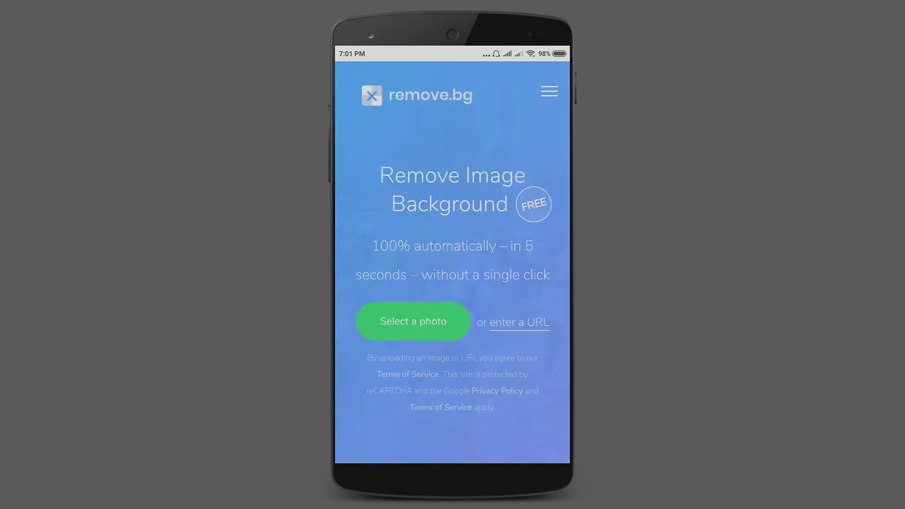
pyautogui.click(414, 326)
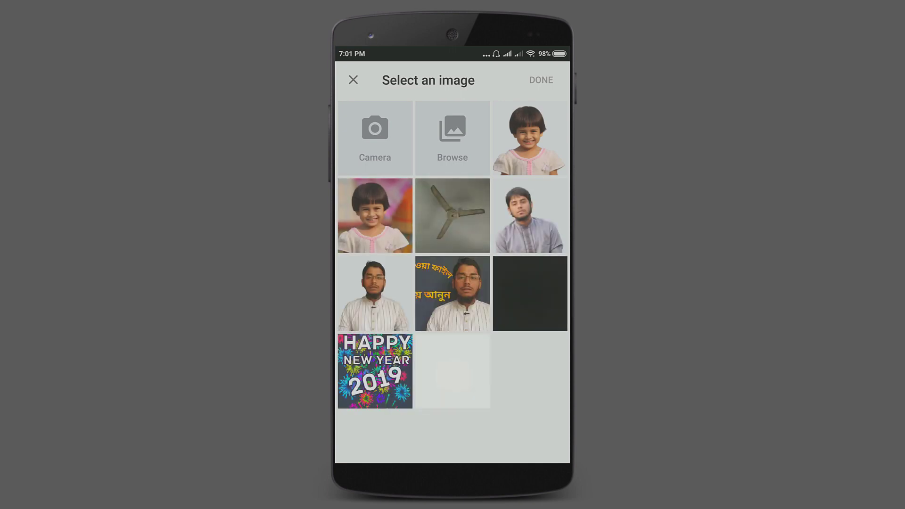
# Upload the girl's photo to remove.bg and download the transparent PNG cutout.
pyautogui.click(375, 215)
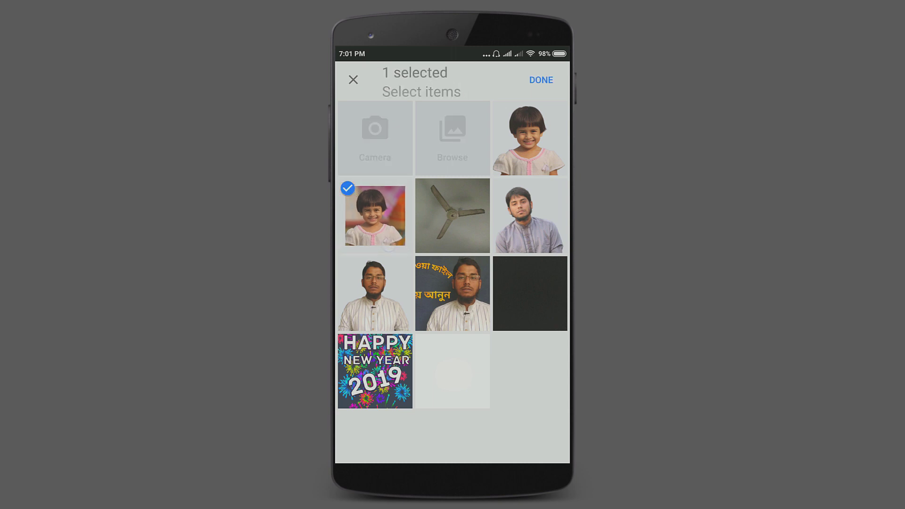
pyautogui.click(542, 80)
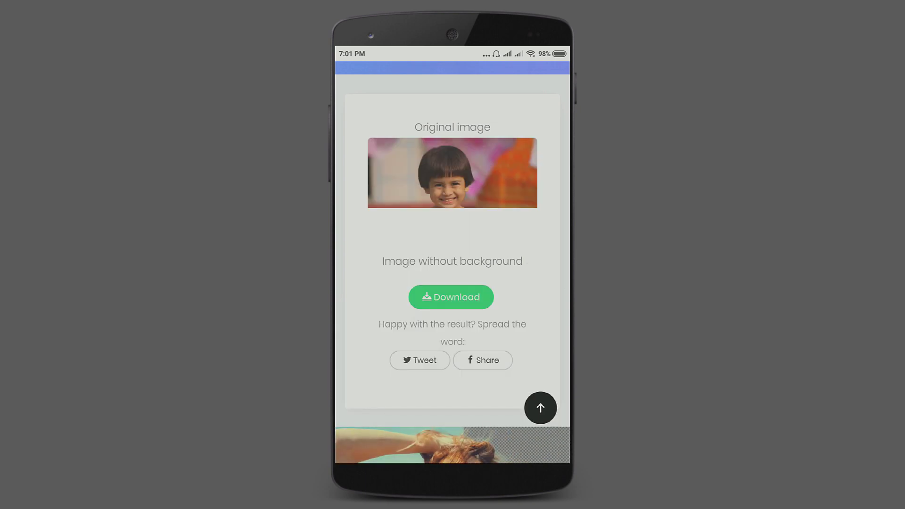
pyautogui.scroll(-3, 453, 262)
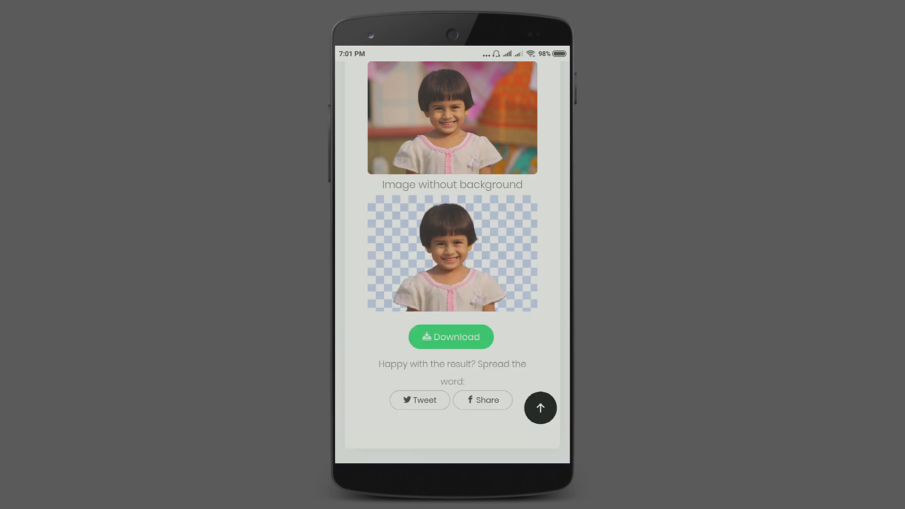
pyautogui.scroll(-1, 452, 262)
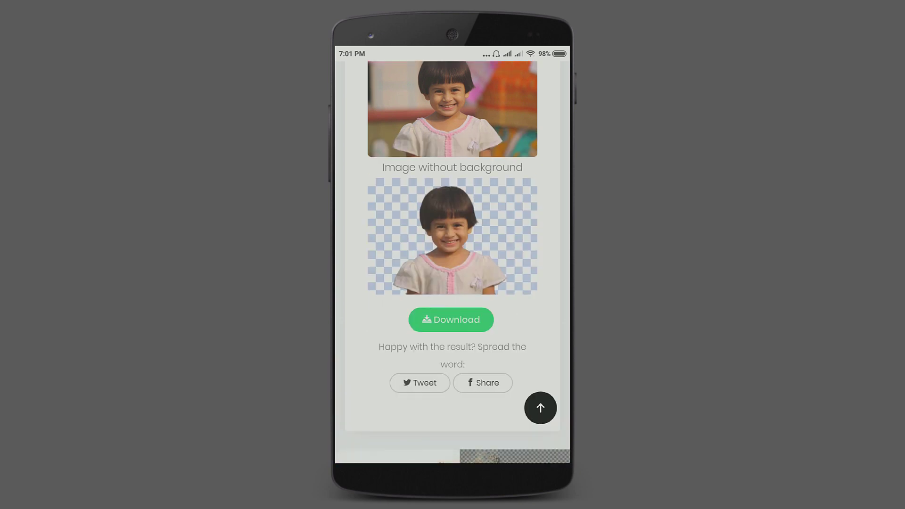
pyautogui.click(439, 324)
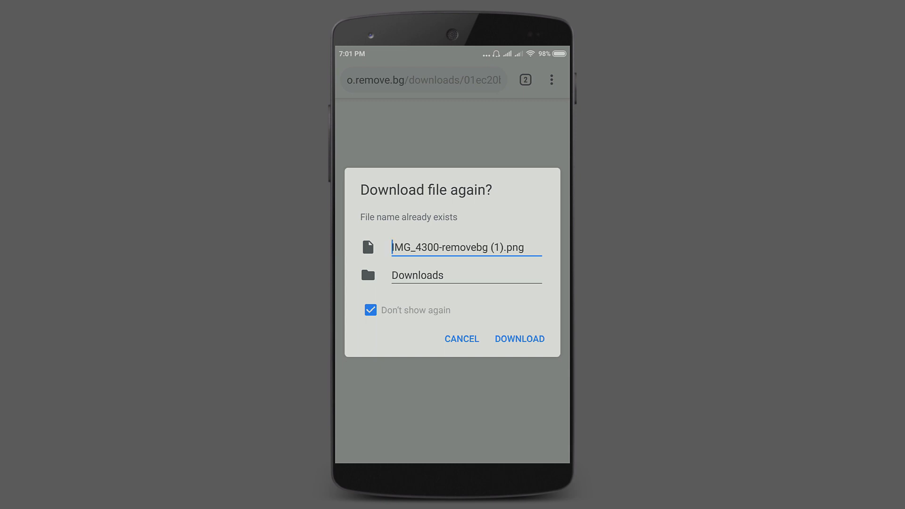
pyautogui.click(519, 339)
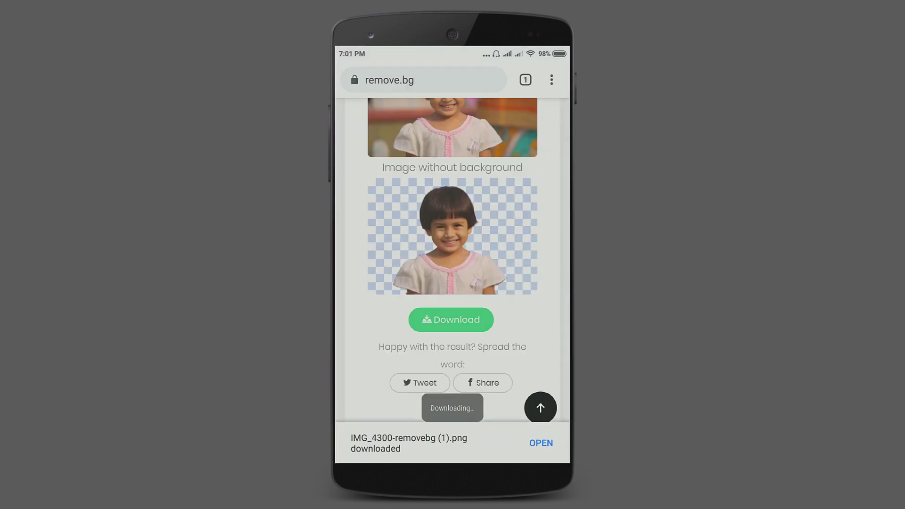
pyautogui.click(541, 443)
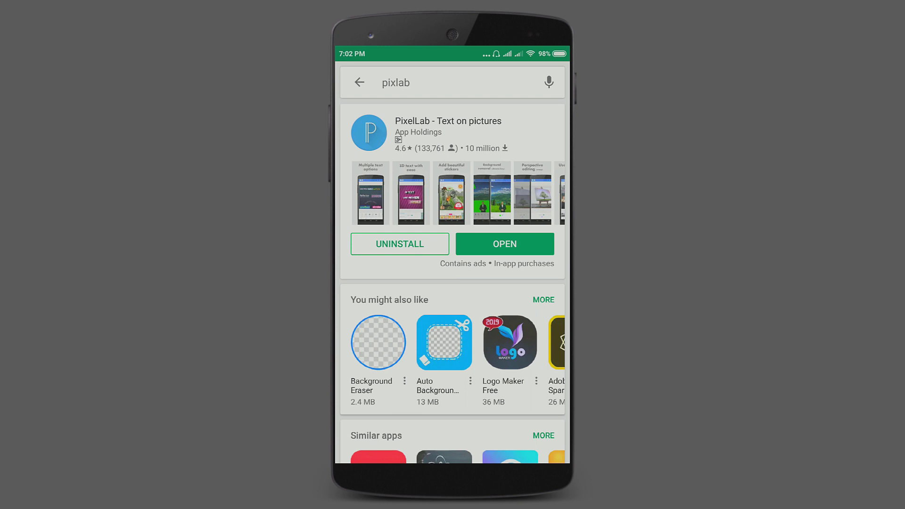
# Open PixelLab from its Play Store listing.
pyautogui.click(483, 242)
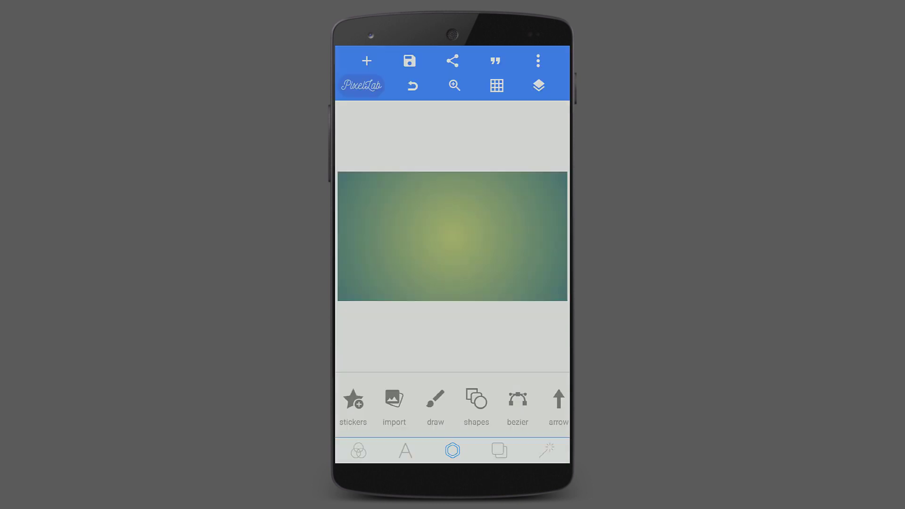
# Set the PixelLab canvas size to 1920x1080.
pyautogui.click(538, 60)
pyautogui.press('Escape')
pyautogui.click(538, 61)
pyautogui.click(459, 179)
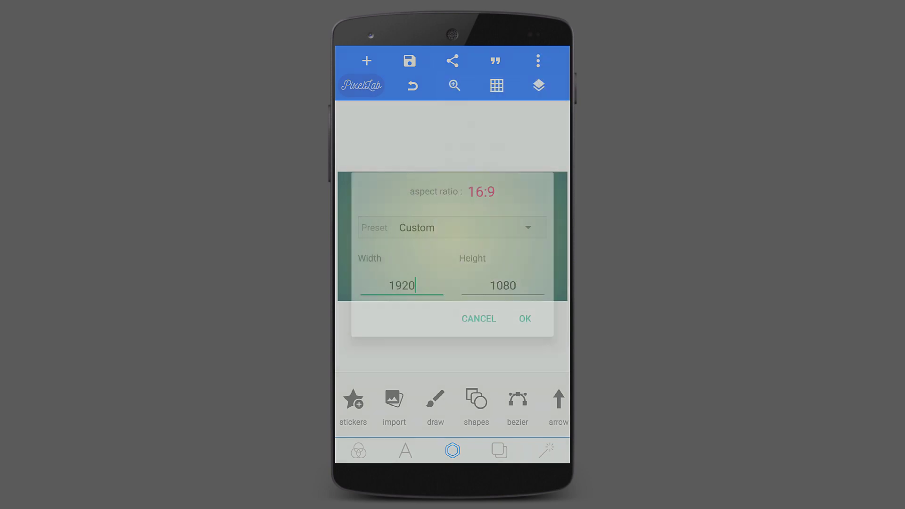
pyautogui.click(524, 326)
# Bring up image import from the phone via the shapes tools.
pyautogui.click(358, 450)
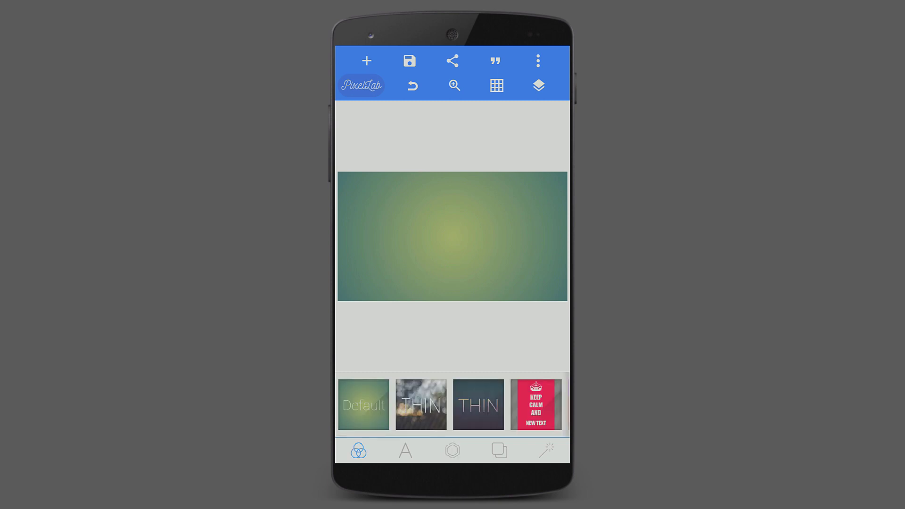
pyautogui.click(452, 450)
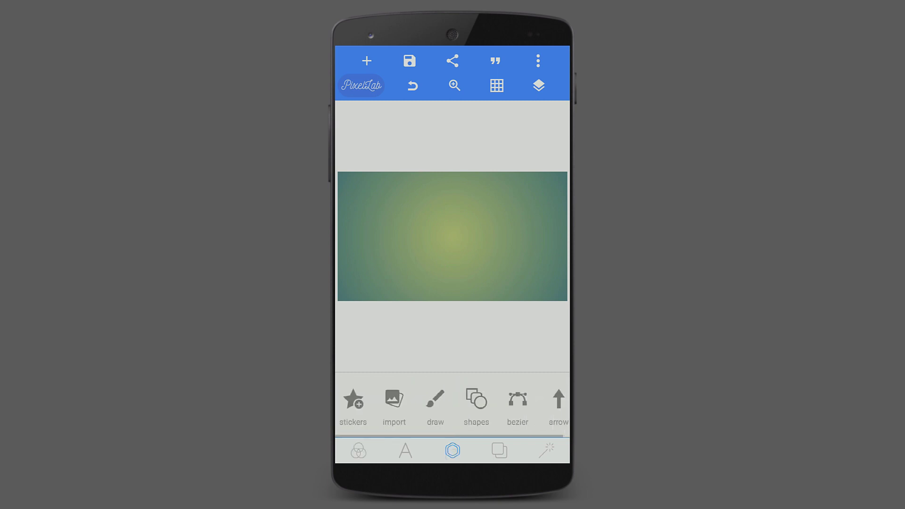
pyautogui.click(394, 399)
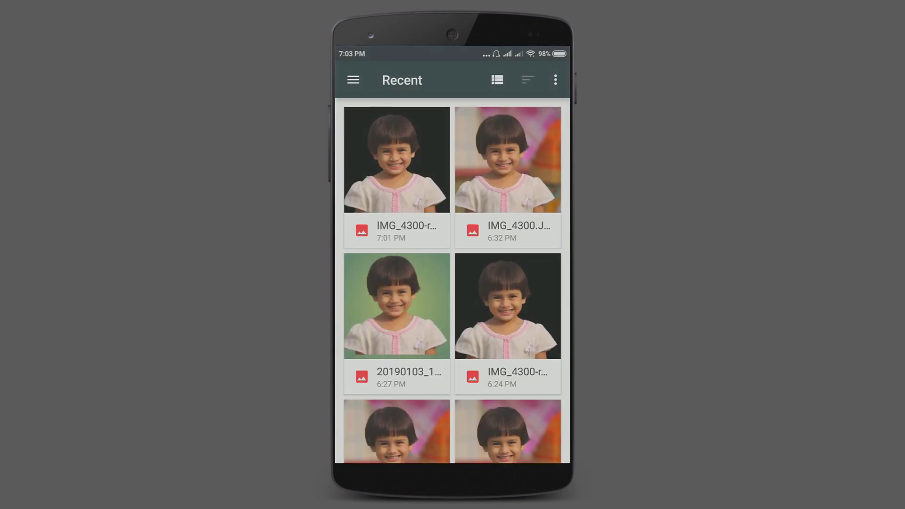
# Add the removebg girl cutout to the canvas, then reposition and enlarge it.
pyautogui.click(403, 153)
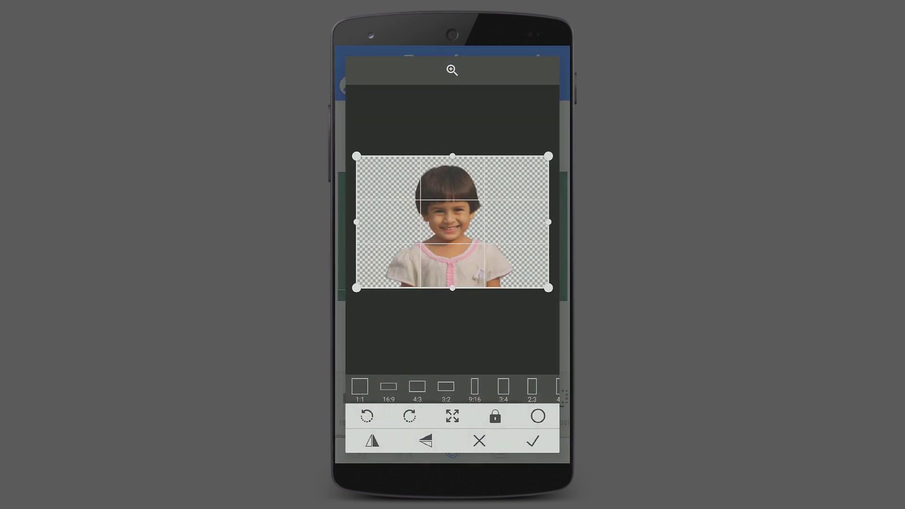
pyautogui.moveTo(548, 287); pyautogui.dragTo(548, 301)
pyautogui.click(533, 441)
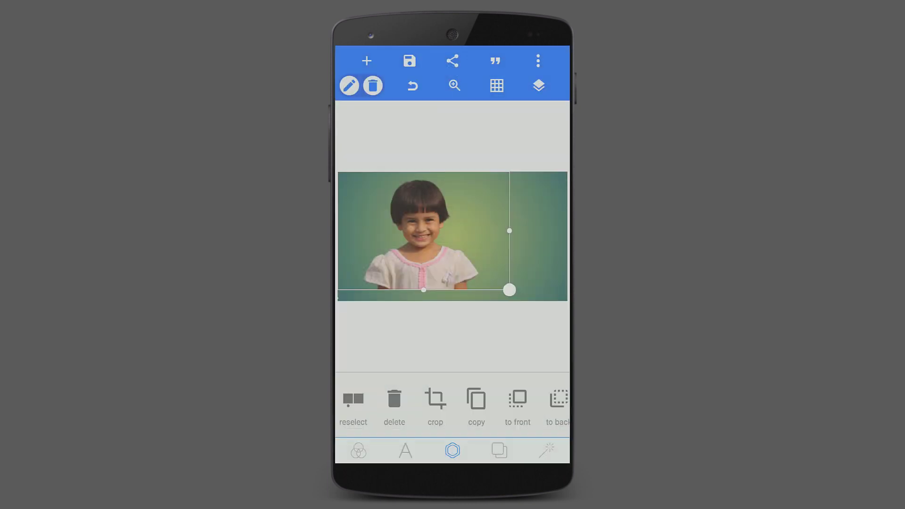
pyautogui.moveTo(508, 290)
pyautogui.mouseDown()
pyautogui.moveTo(536, 277)
pyautogui.moveTo(557, 288)
pyautogui.mouseUp()
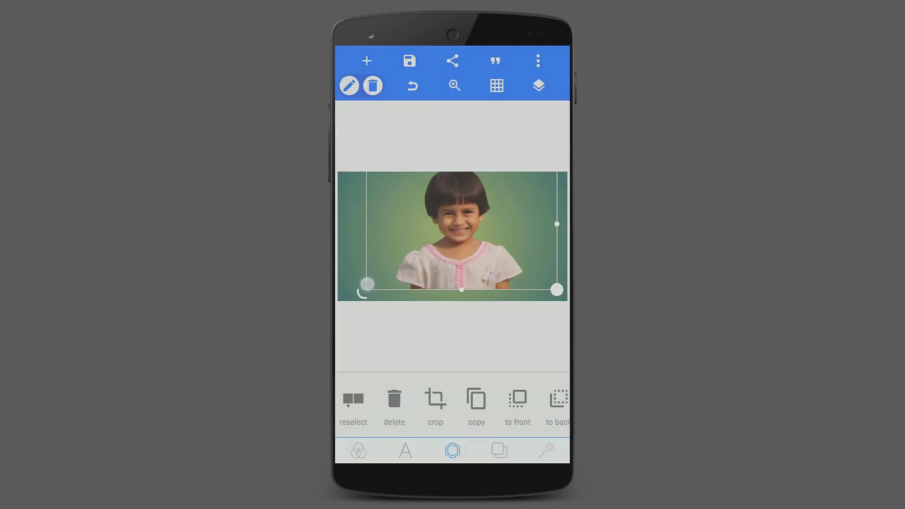
pyautogui.moveTo(365, 281); pyautogui.dragTo(360, 297)
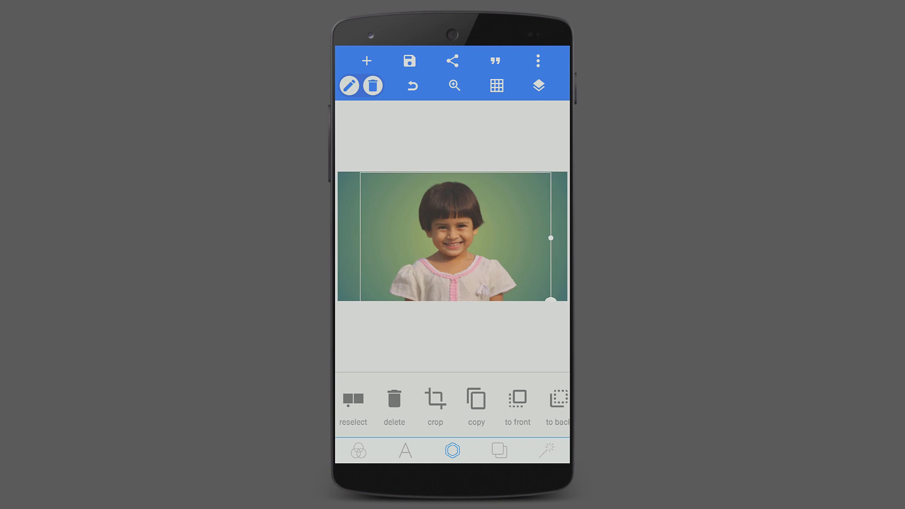
# Export the design as a 1920x1080 JPG image to the gallery.
pyautogui.click(410, 61)
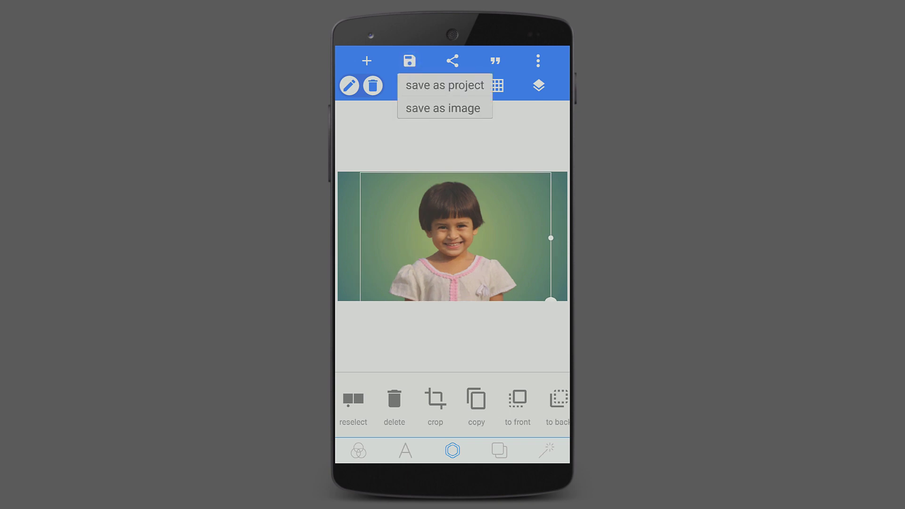
pyautogui.click(443, 108)
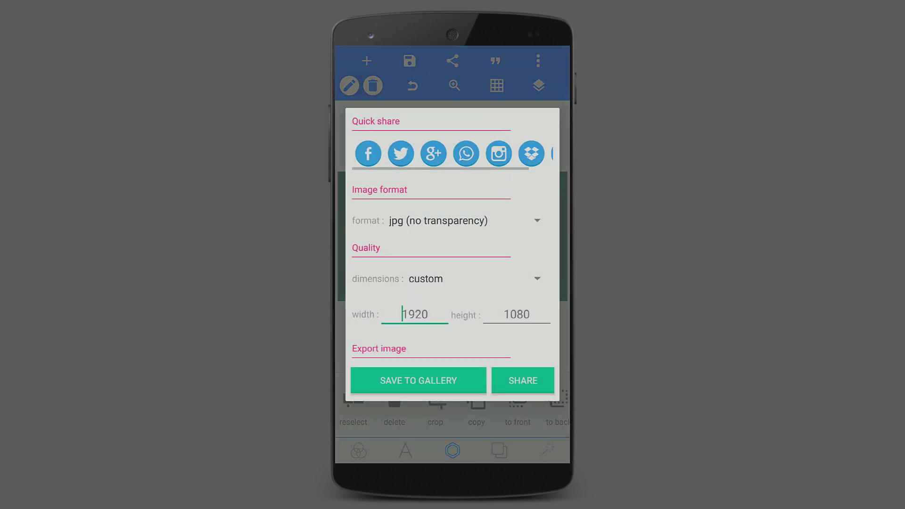
pyautogui.click(383, 378)
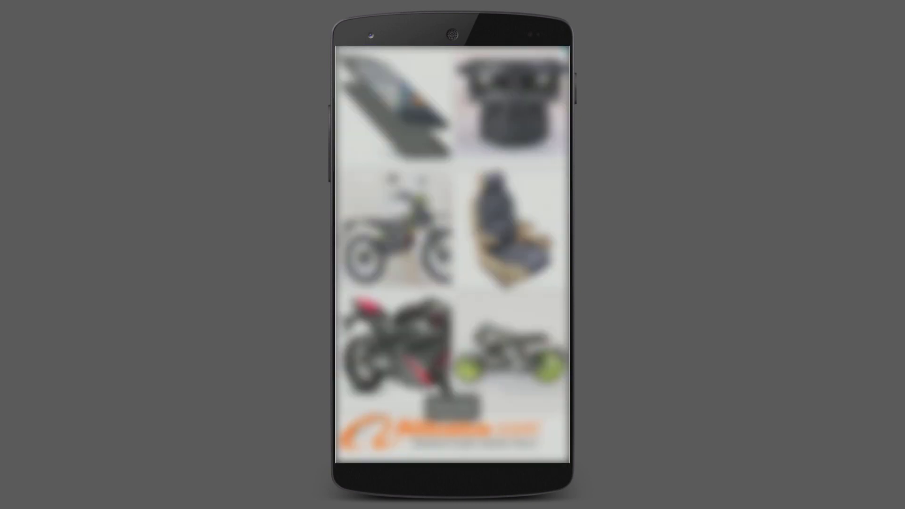